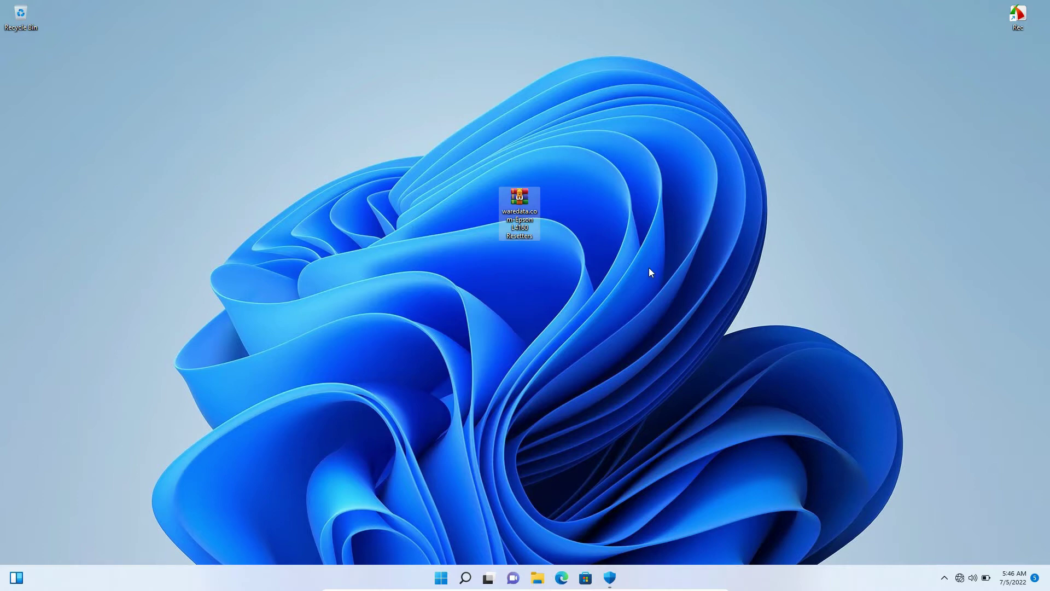
Check the security application's settings and close its window.
click(610, 577)
scroll(627, 354, down, 5)
scroll(624, 353, up, 5)
click(985, 10)
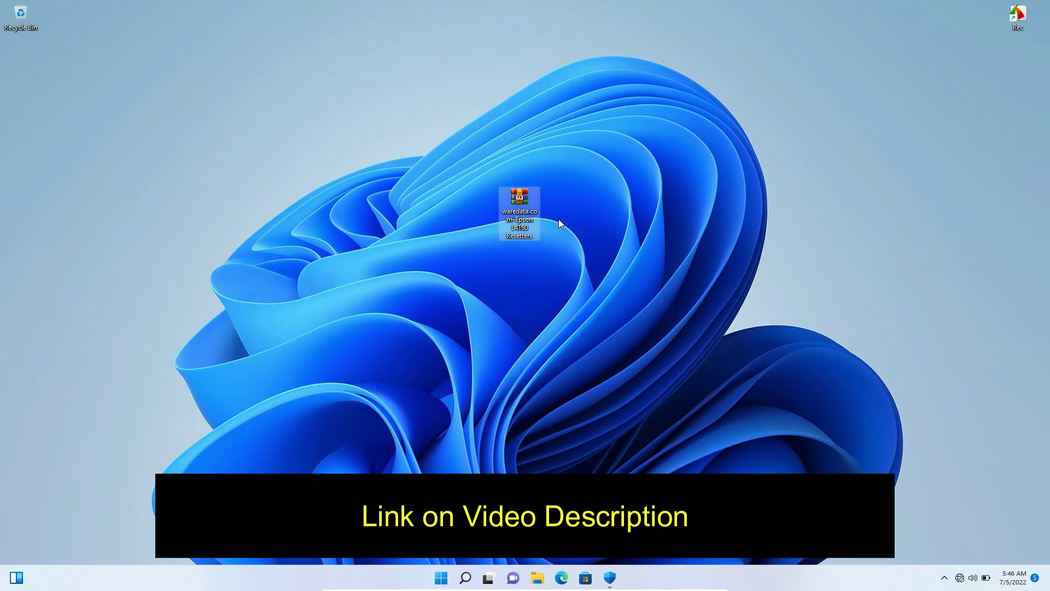
Extract the waredata.com-Epson L4160 Resetters archive onto the desktop and run Adjprog L4160 from the extracted folder.
right_click(522, 203)
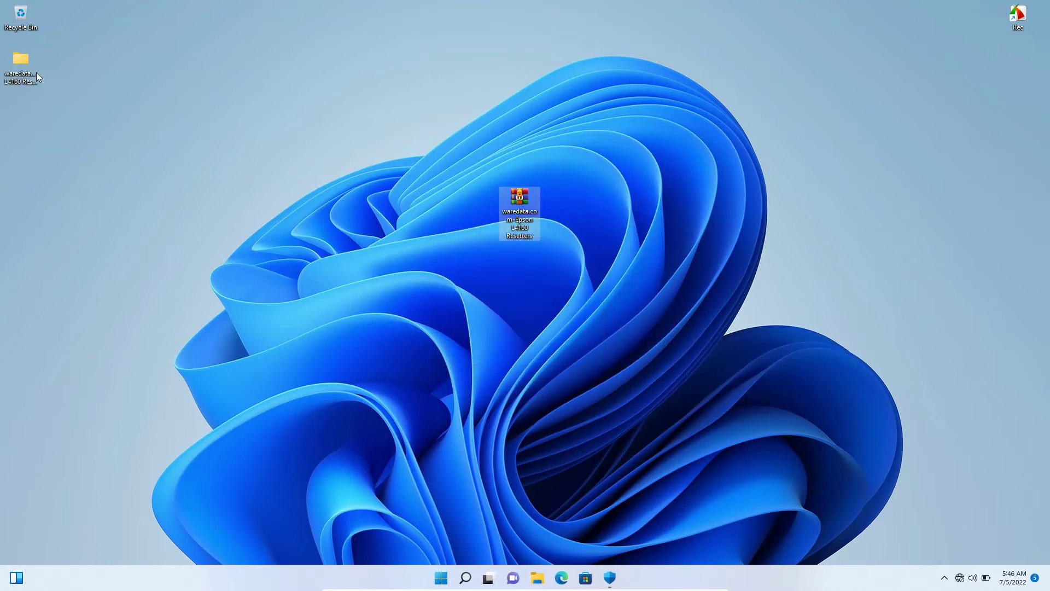
double_click(39, 74)
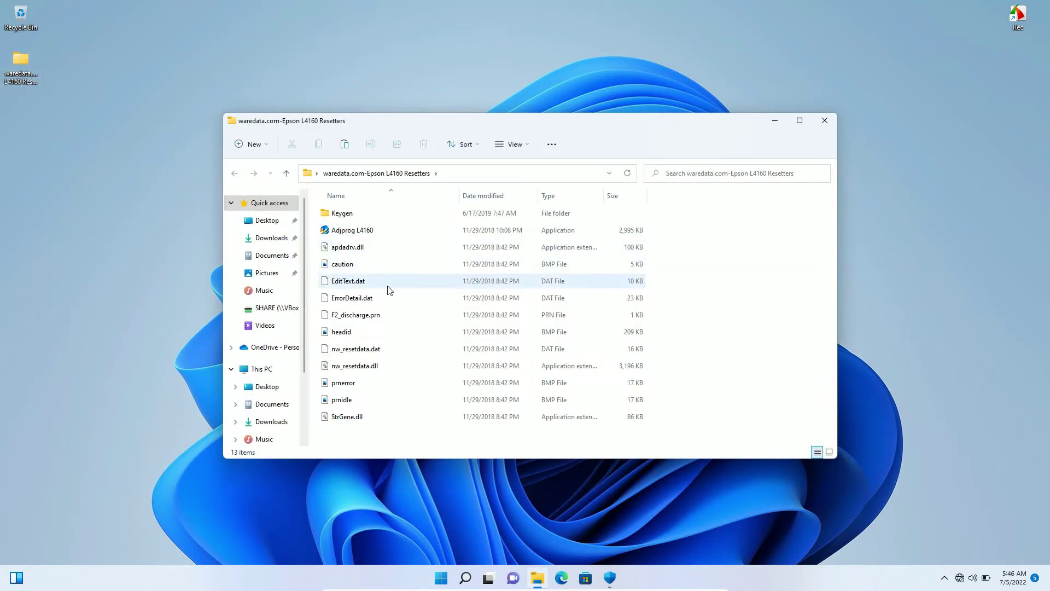
double_click(471, 231)
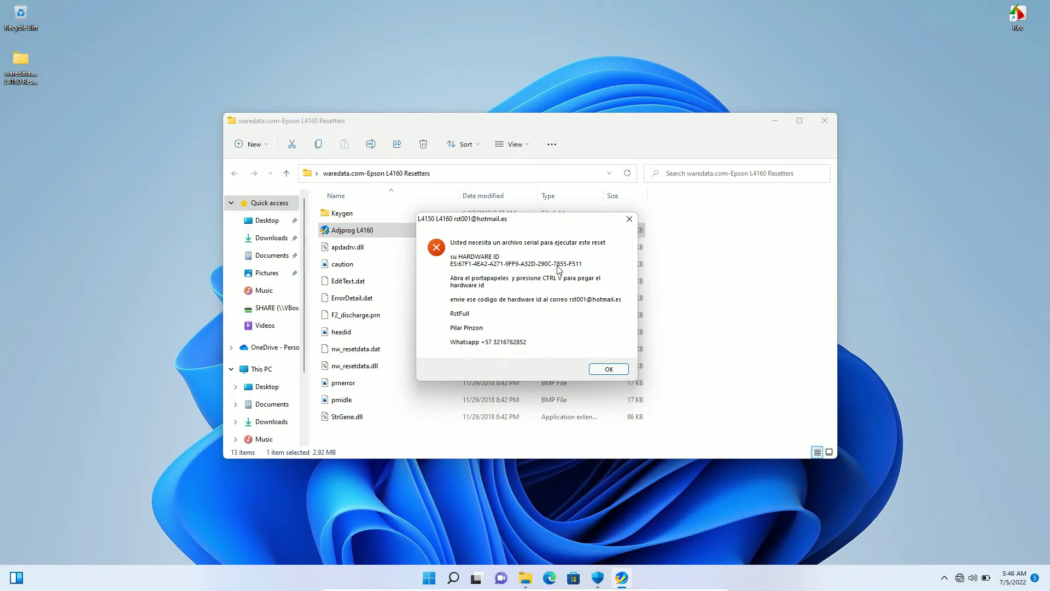
Open Notepad through Run and paste the copied hardware ID message into the blank document.
key(super+r)
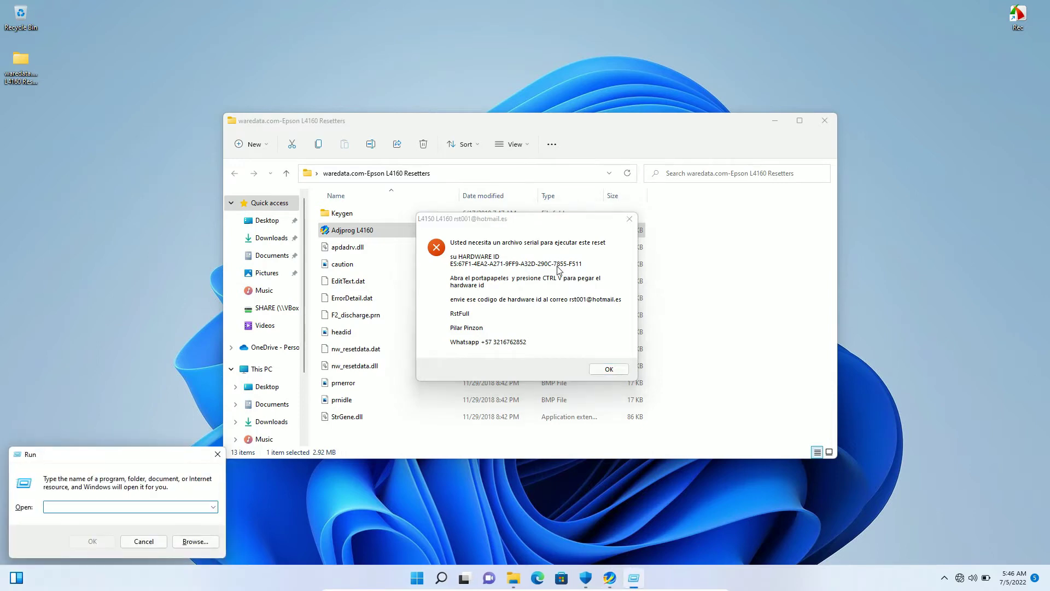
text(notepad)
click(92, 541)
key(ctrl+v)
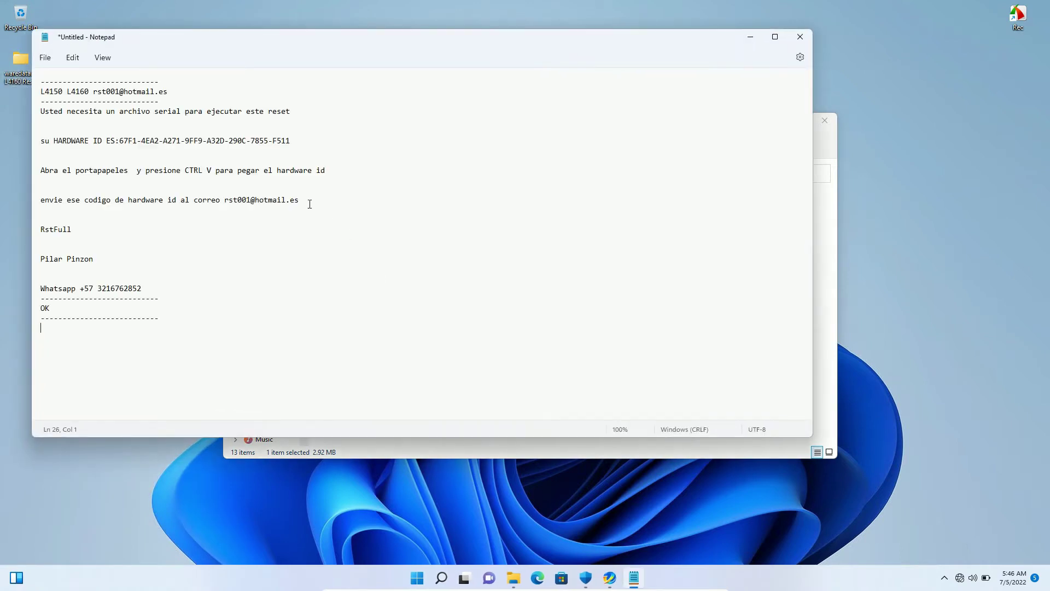
Delete everything in the note except the hardware ID code, leaving the note minimized.
drag(192, 313, 35, 163)
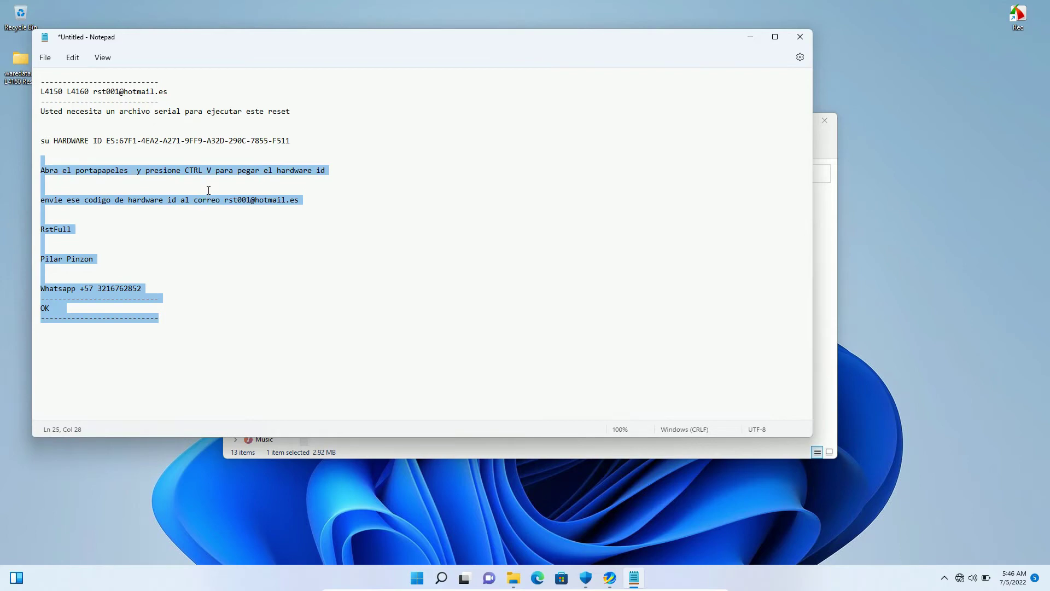
key(BackSpace)
drag(119, 141, 38, 75)
key(BackSpace)
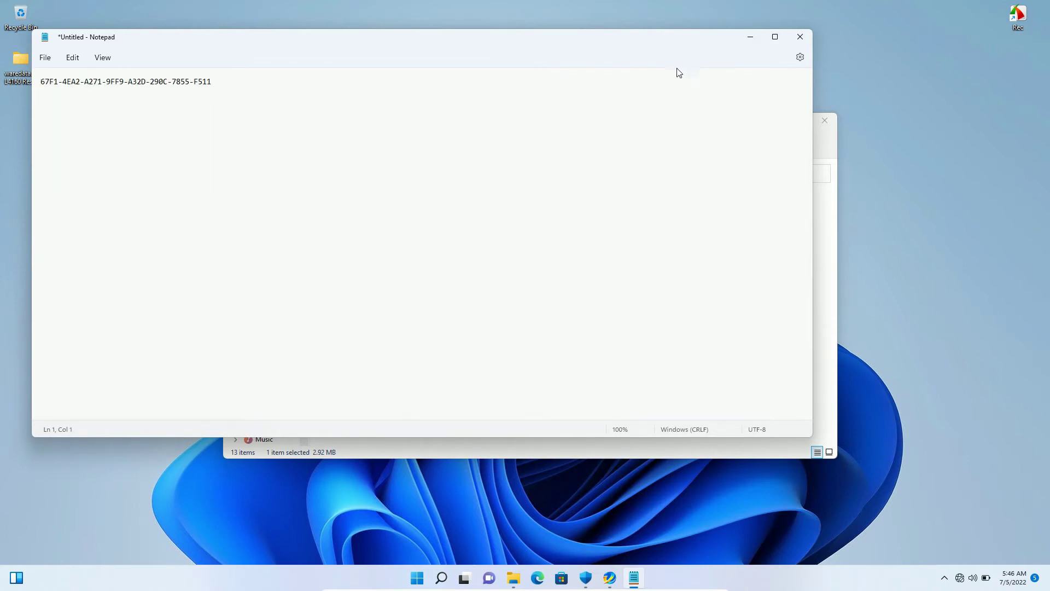
click(750, 36)
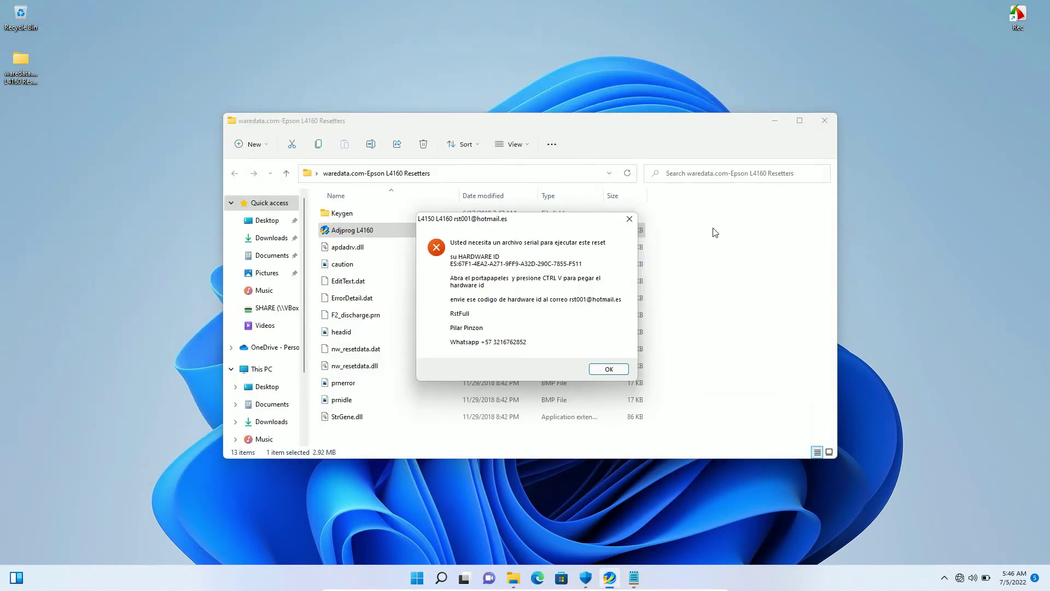
Dismiss the serial file message and open License Manager in WLGen_L4150 L4160 RSTFULL from the Keygen EXE folder.
click(624, 370)
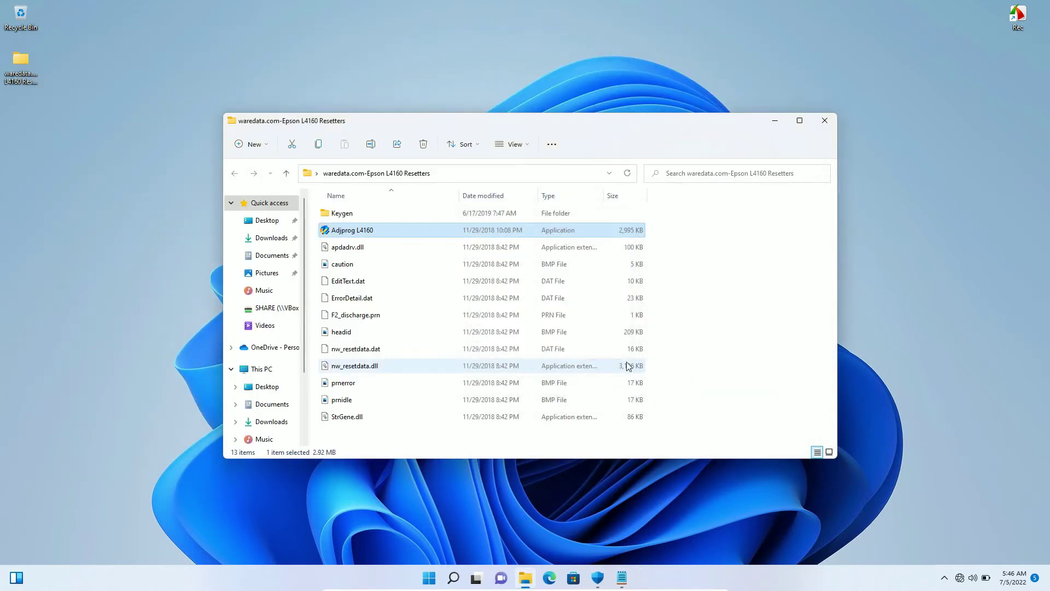
double_click(382, 217)
double_click(382, 220)
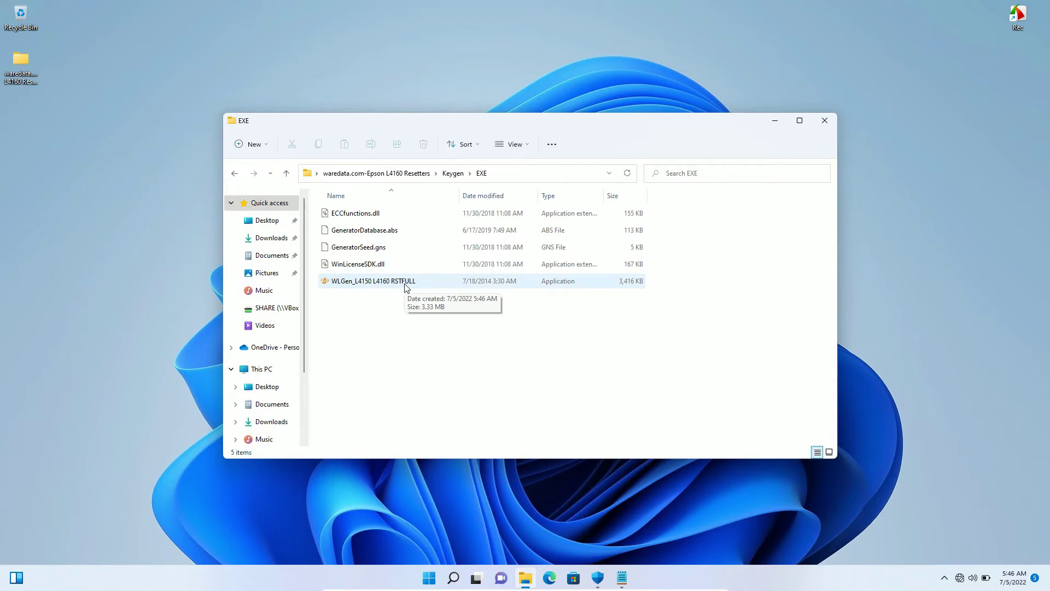
double_click(406, 287)
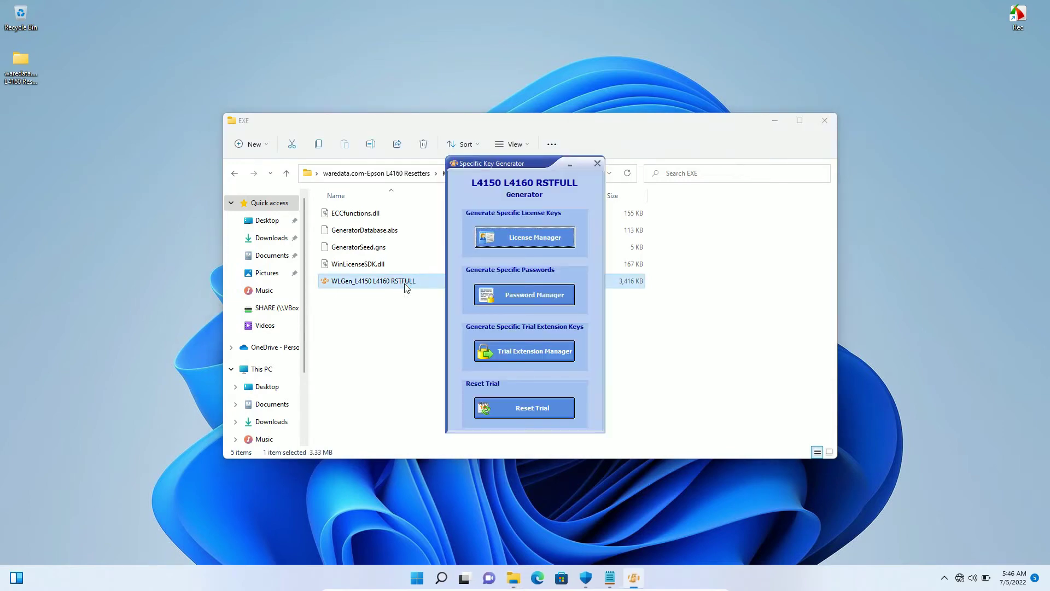
click(558, 241)
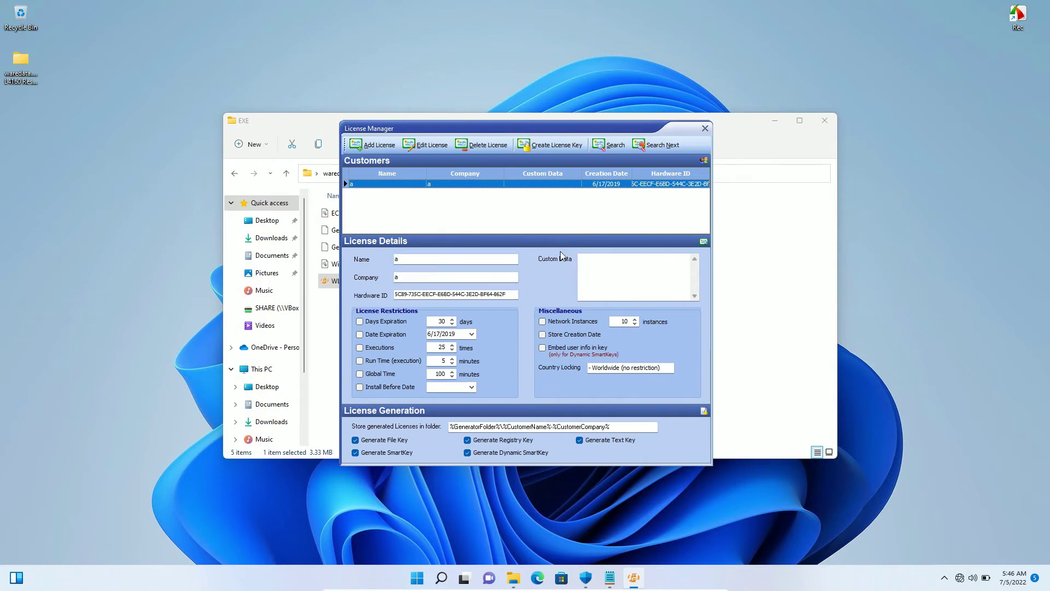
Start a new license with Nosware as the customer and waredata.com as the company.
click(380, 147)
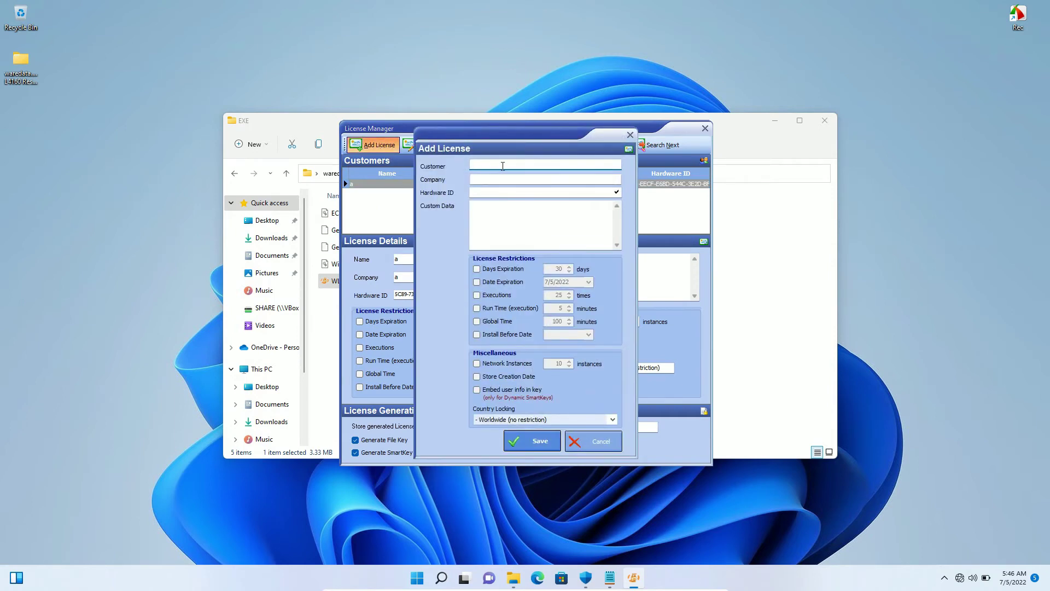
text(Noswa)
key(Tab)
text(Nosware)
key(BackSpace)
key(BackSpace)
key(BackSpace)
key(BackSpace)
key(BackSpace)
key(BackSpace)
text(waredata.com)
Copy the hardware ID from the Notepad note into the new license's Hardware ID field.
click(542, 192)
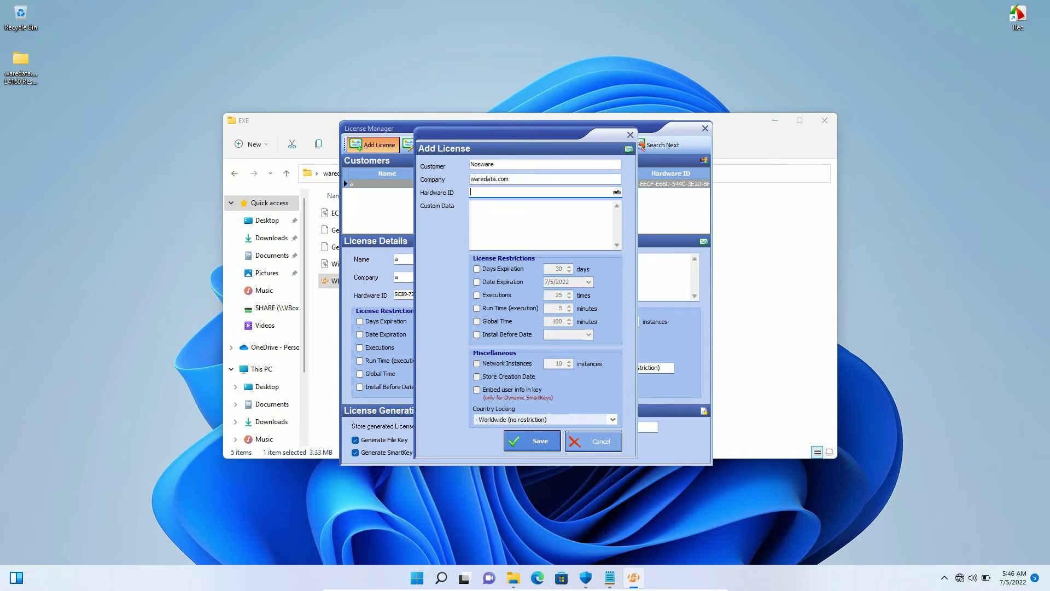
click(610, 577)
click(257, 89)
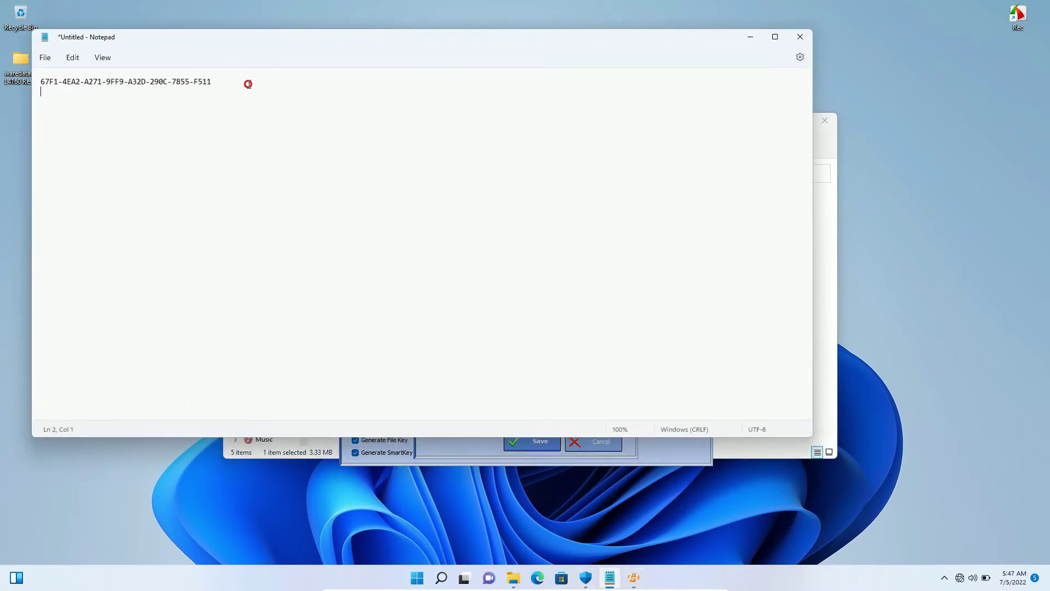
key(ctrl+a)
right_click(83, 82)
click(137, 142)
click(751, 37)
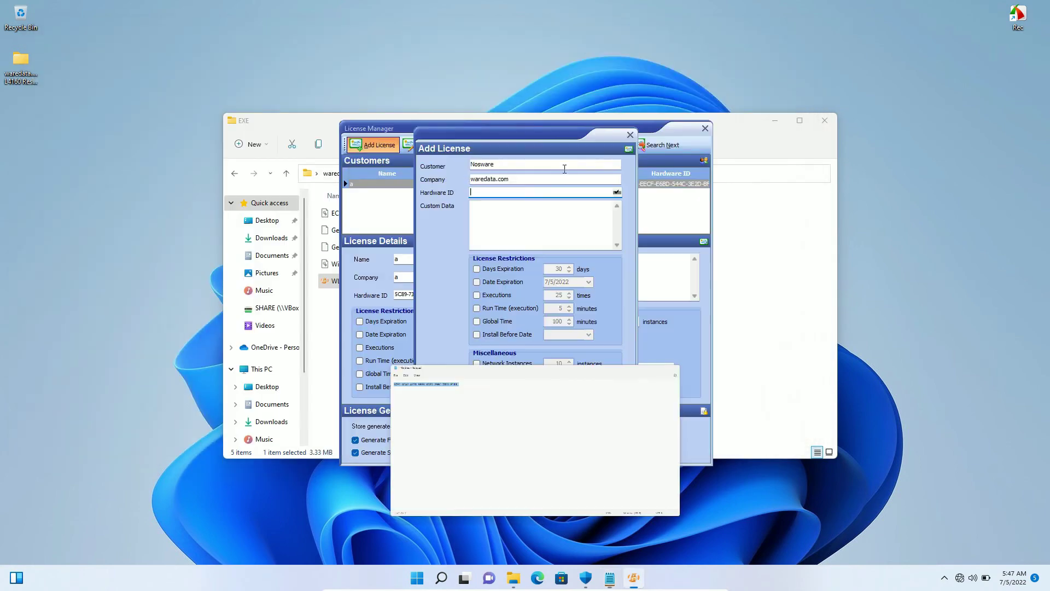
click(528, 193)
key(ctrl+v)
click(572, 214)
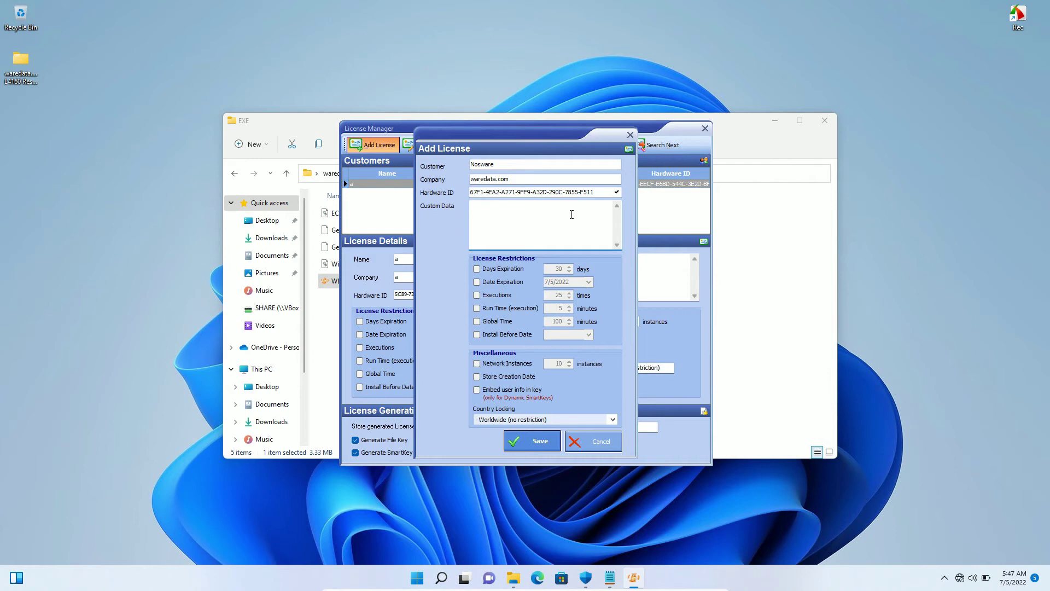
text(www.waredata.com)
click(540, 441)
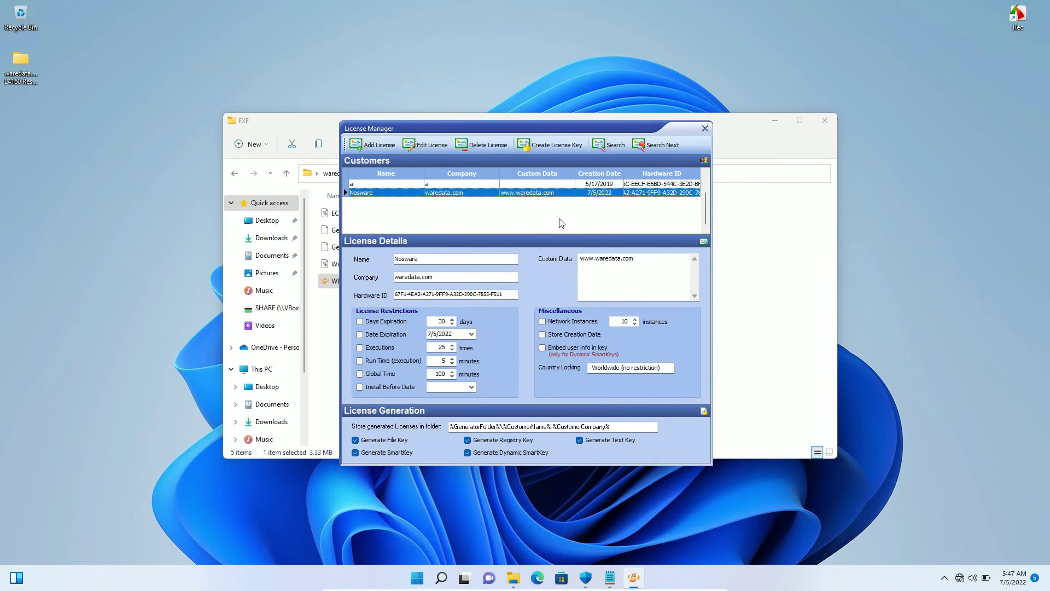
Create the license key files for the Nosware entry and close the key generator.
click(556, 149)
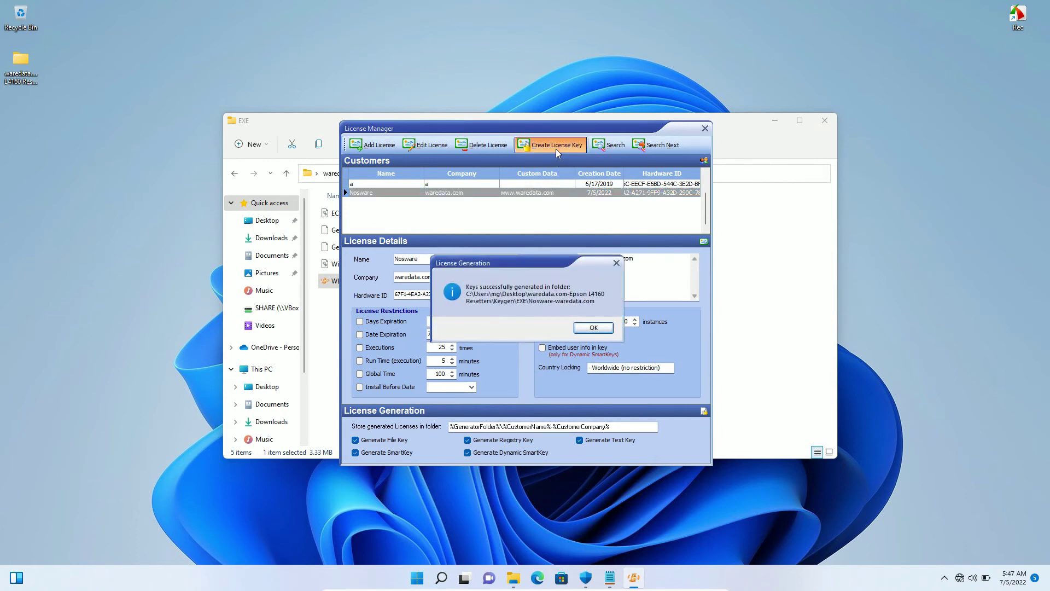
click(594, 328)
click(705, 128)
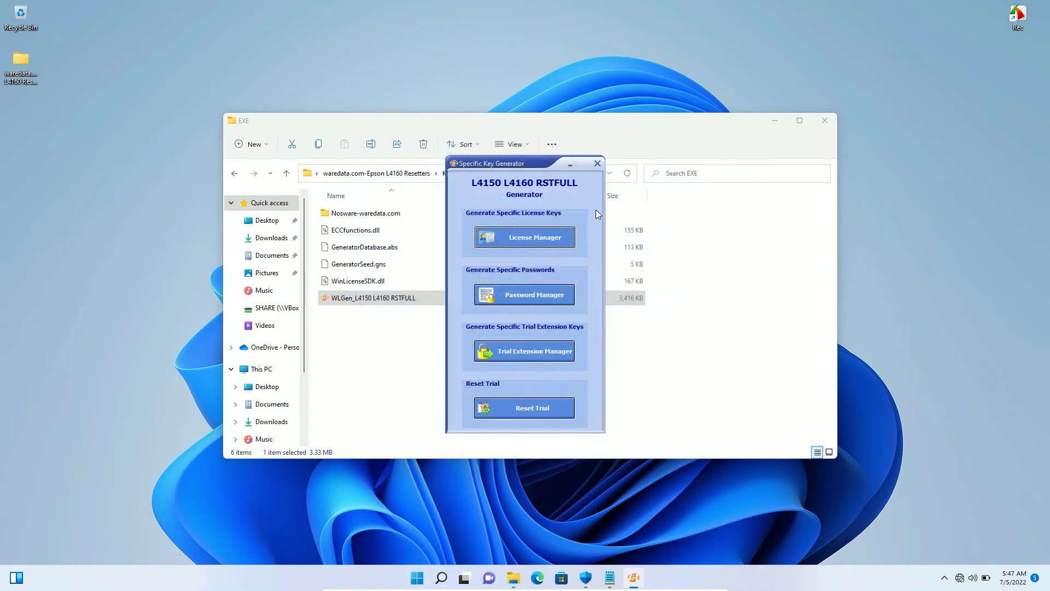
click(597, 163)
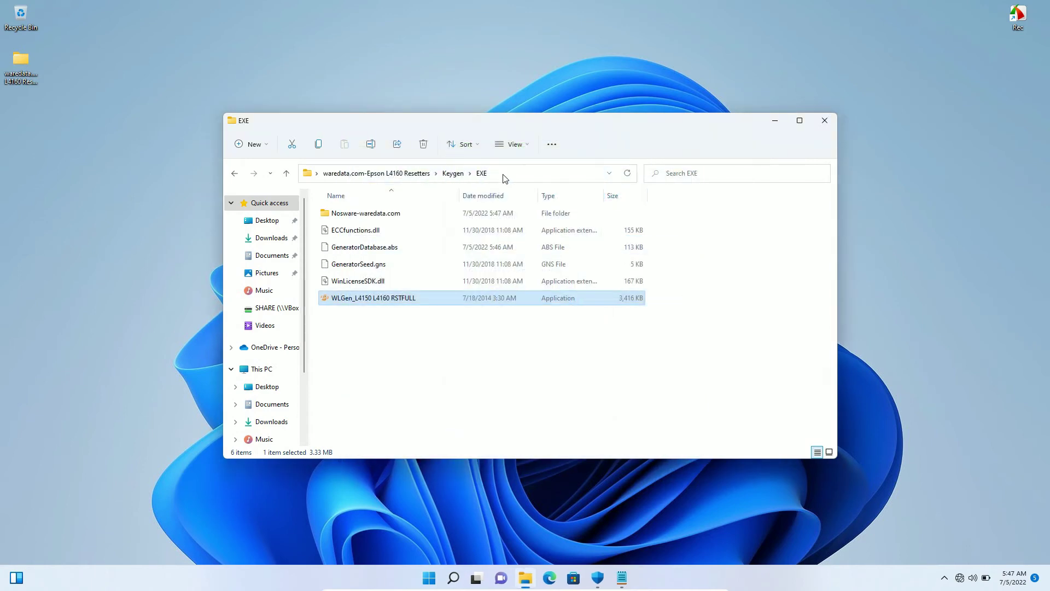
Copy all the generated license files from the Nosware-waredata.com folder.
click(402, 218)
double_click(402, 218)
drag(529, 326, 394, 214)
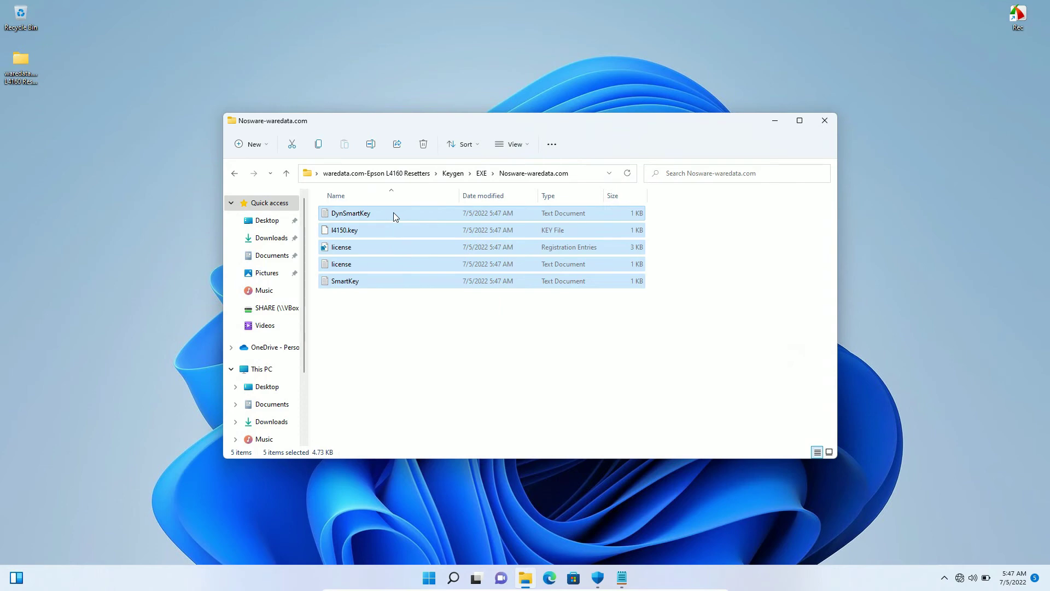
right_click(392, 212)
click(434, 225)
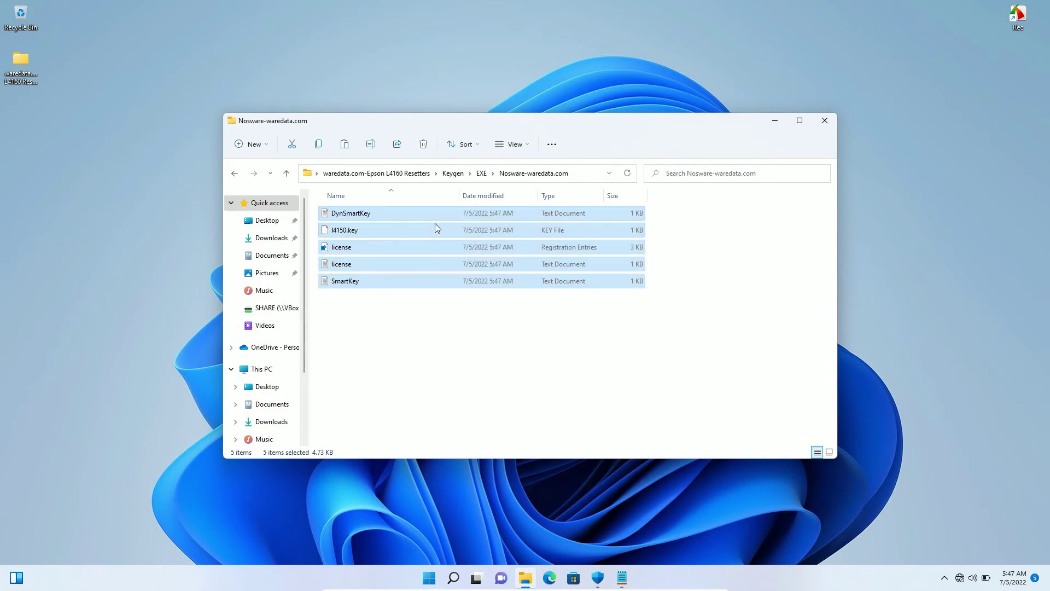
Paste the copied license files into the main waredata.com-Epson L4160 Resetters folder.
click(409, 174)
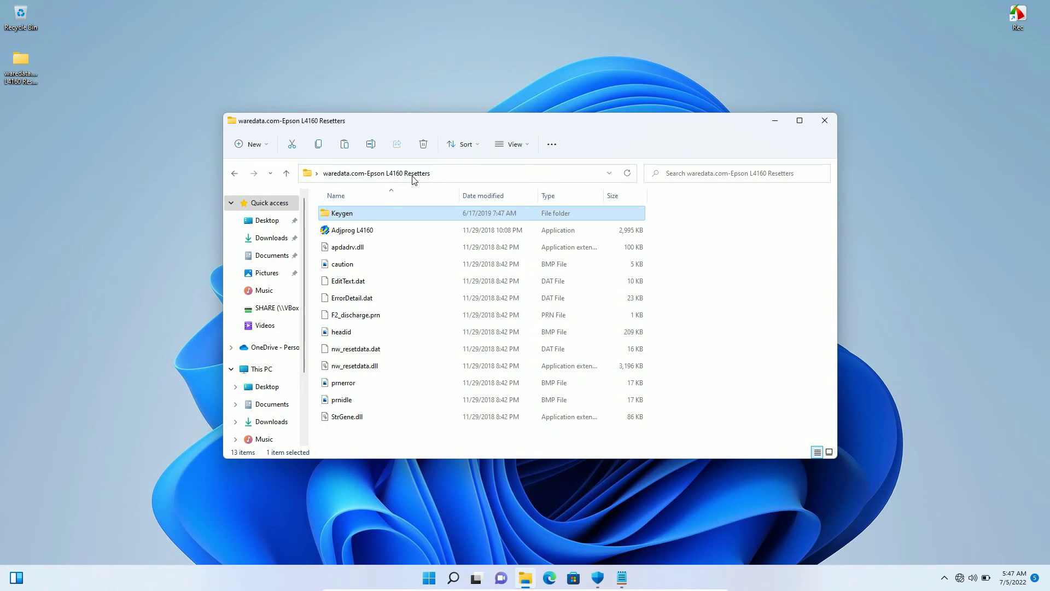
right_click(694, 244)
click(710, 260)
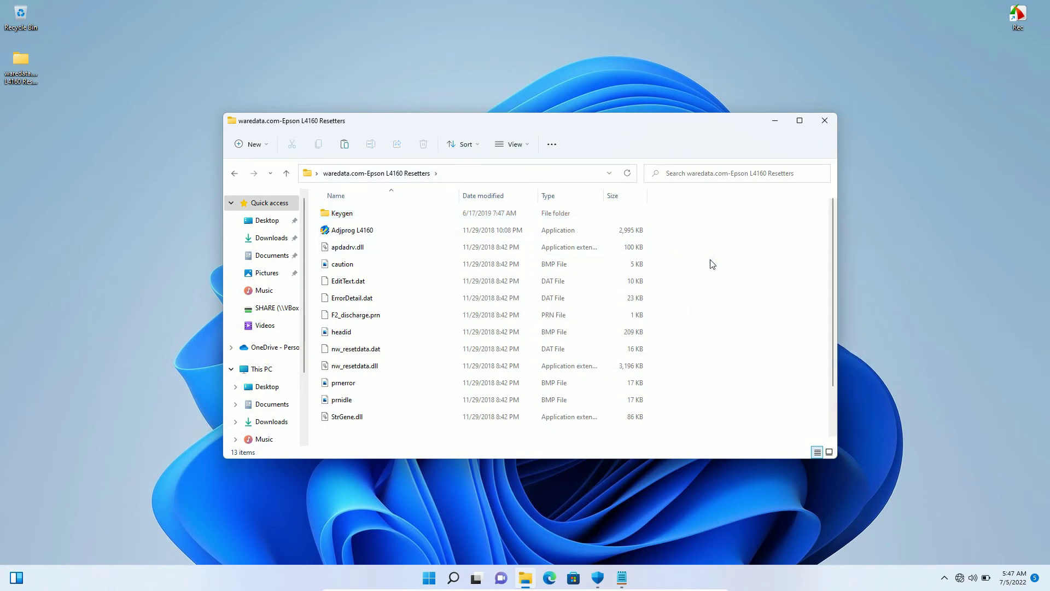
scroll(714, 270, up, 2)
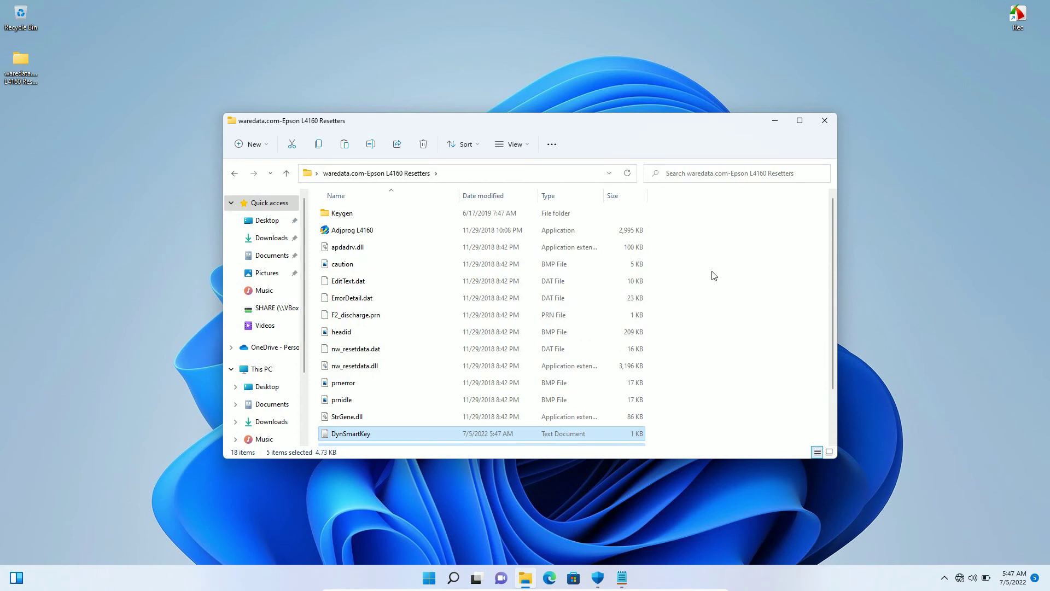
Run Adjprog L4160 again and select the L4160 model with automatic port selection.
double_click(448, 227)
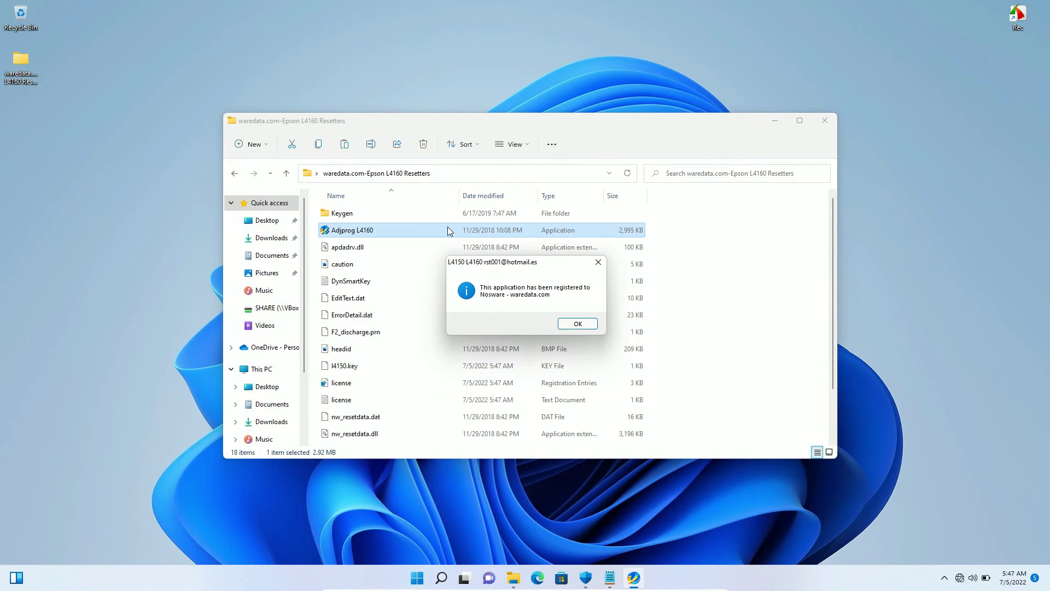
click(576, 324)
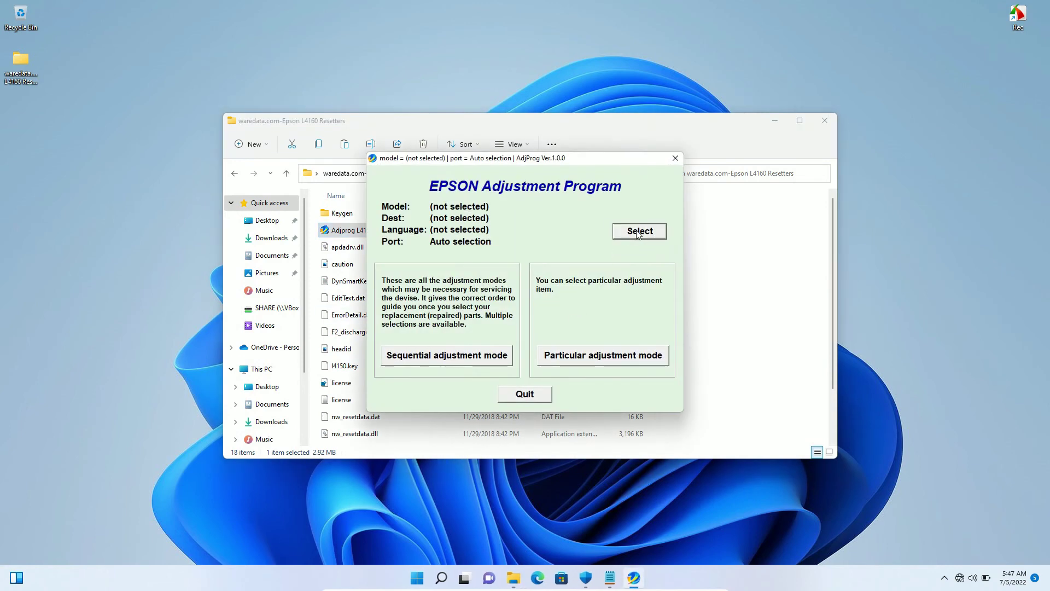
click(637, 233)
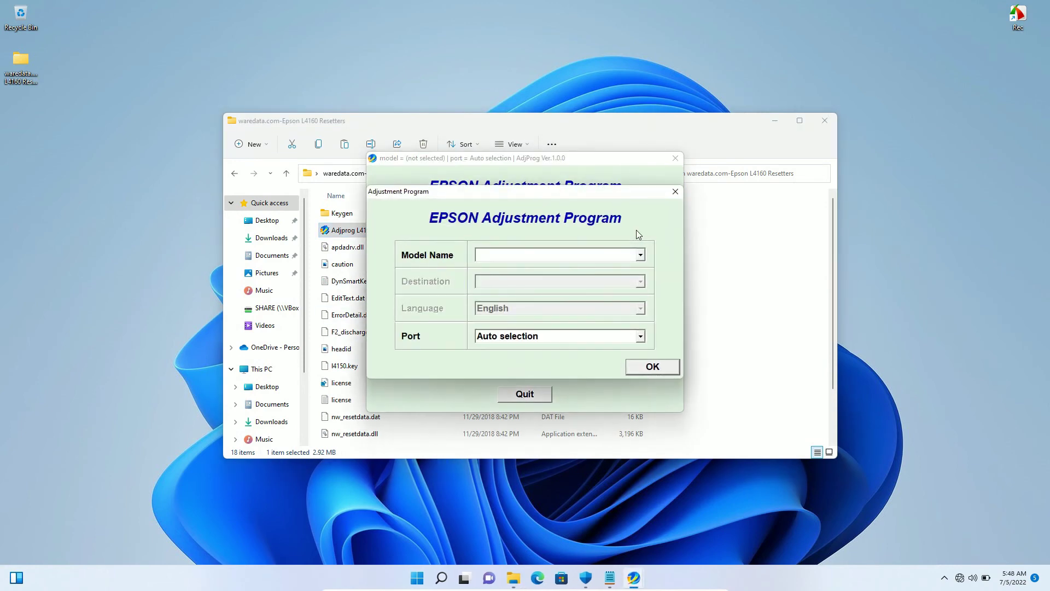
click(581, 261)
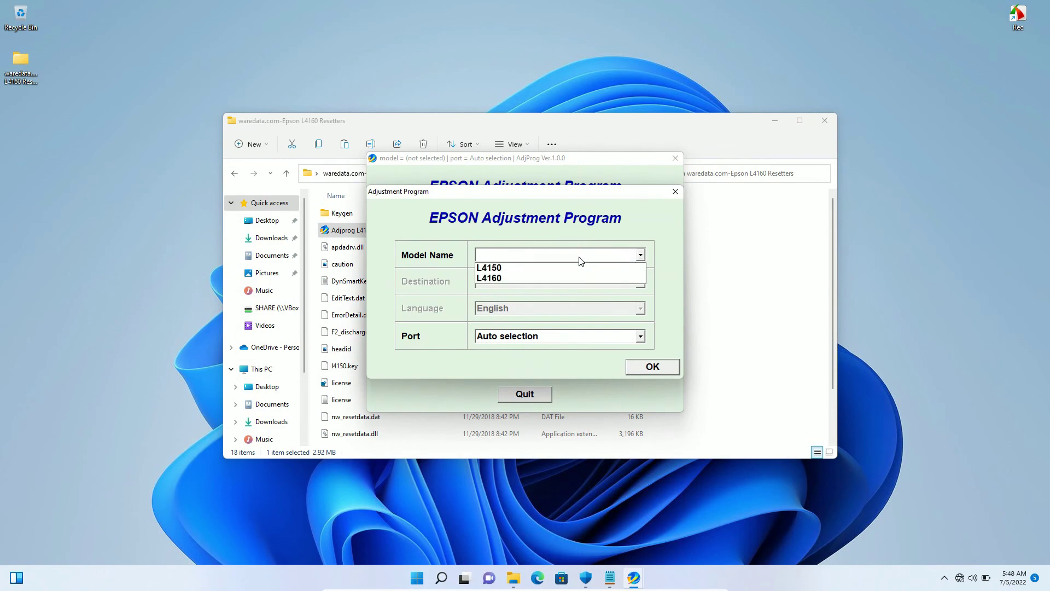
click(577, 279)
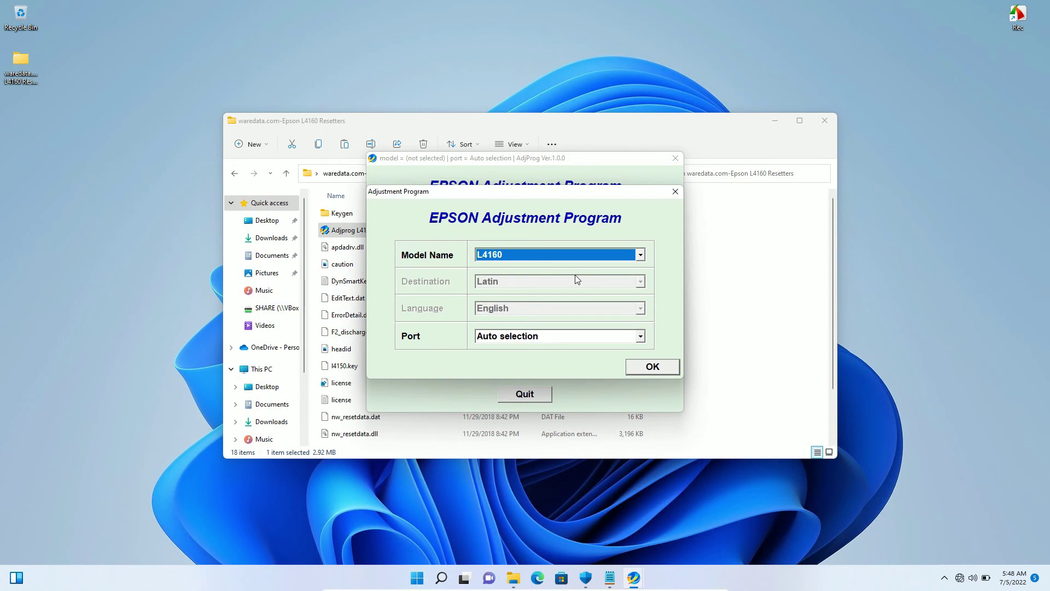
click(652, 364)
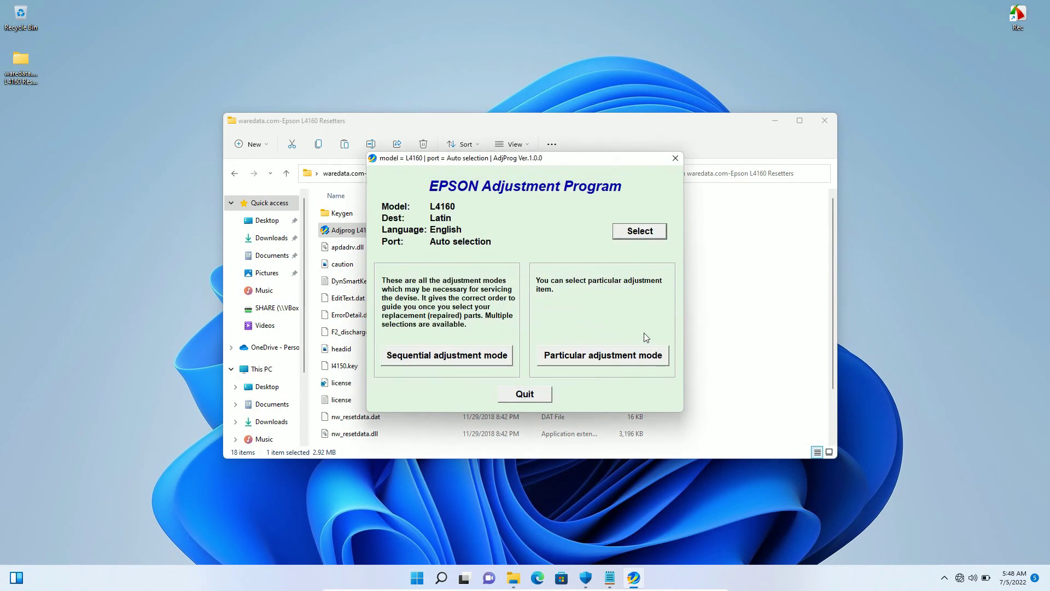
Open the Waste ink pad counter maintenance item in particular adjustment mode.
click(633, 357)
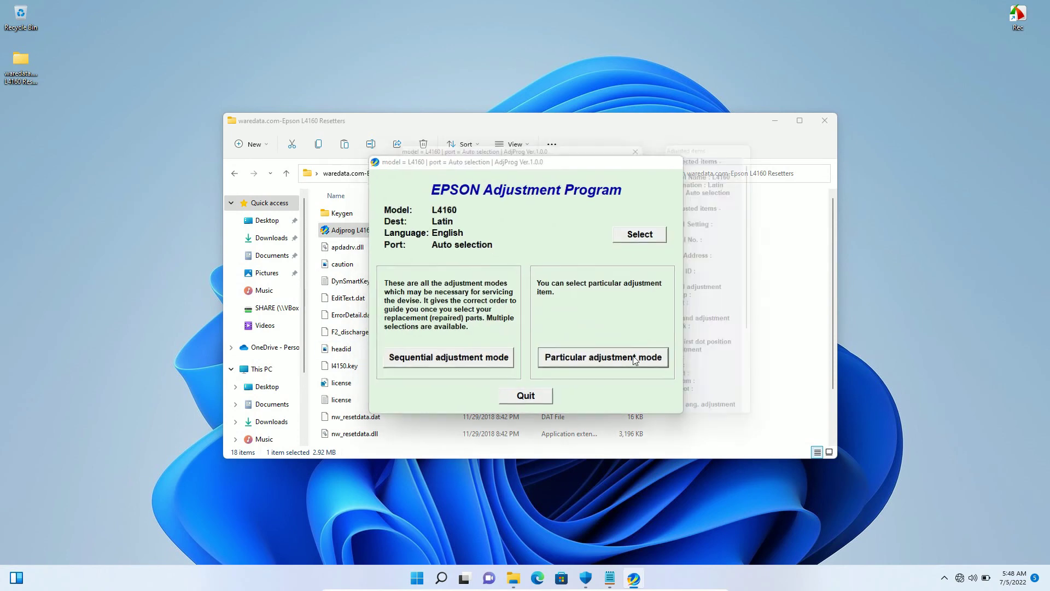
click(485, 391)
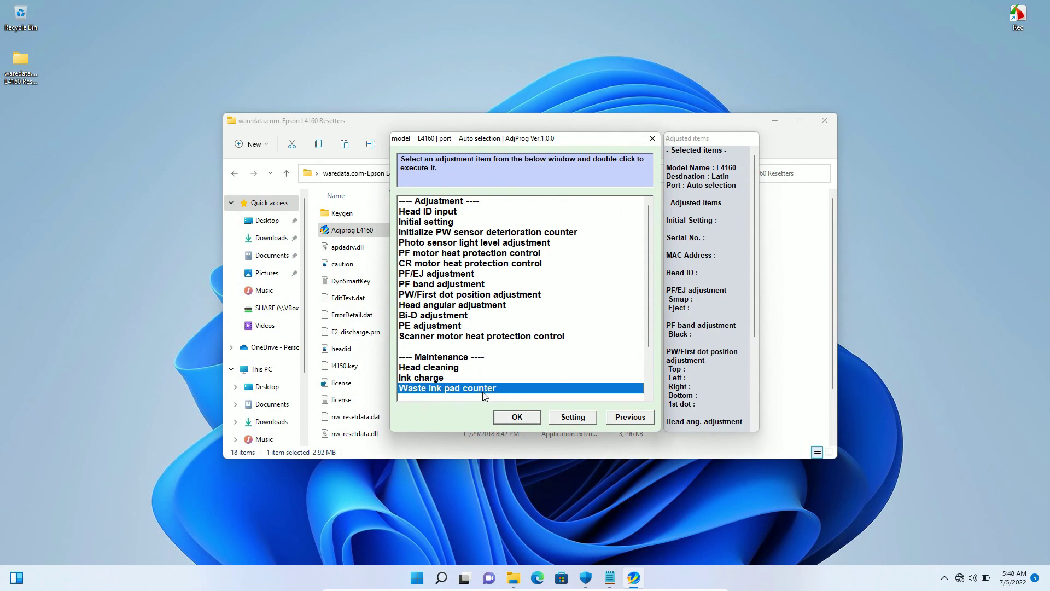
click(526, 414)
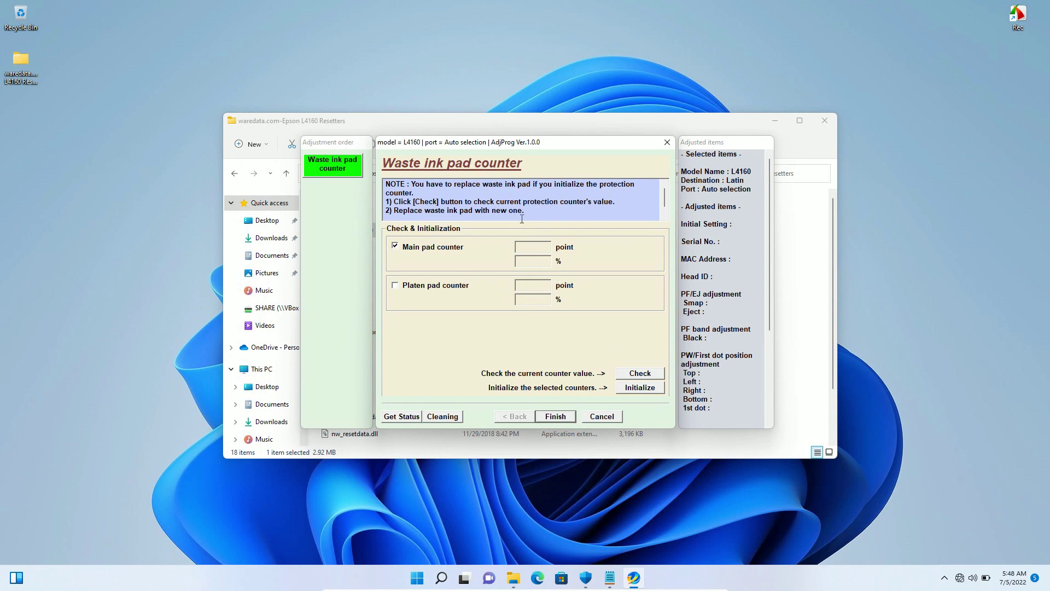
Close the waste ink pad counter and the adjustment item list, returning to the adjustment program's main window.
click(668, 142)
click(662, 135)
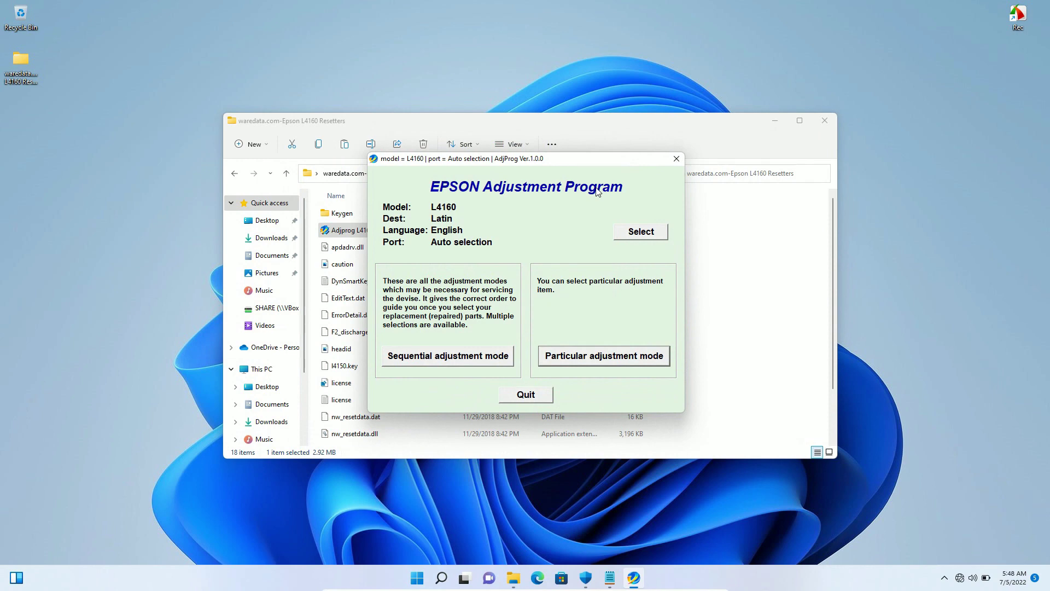
click(973, 272)
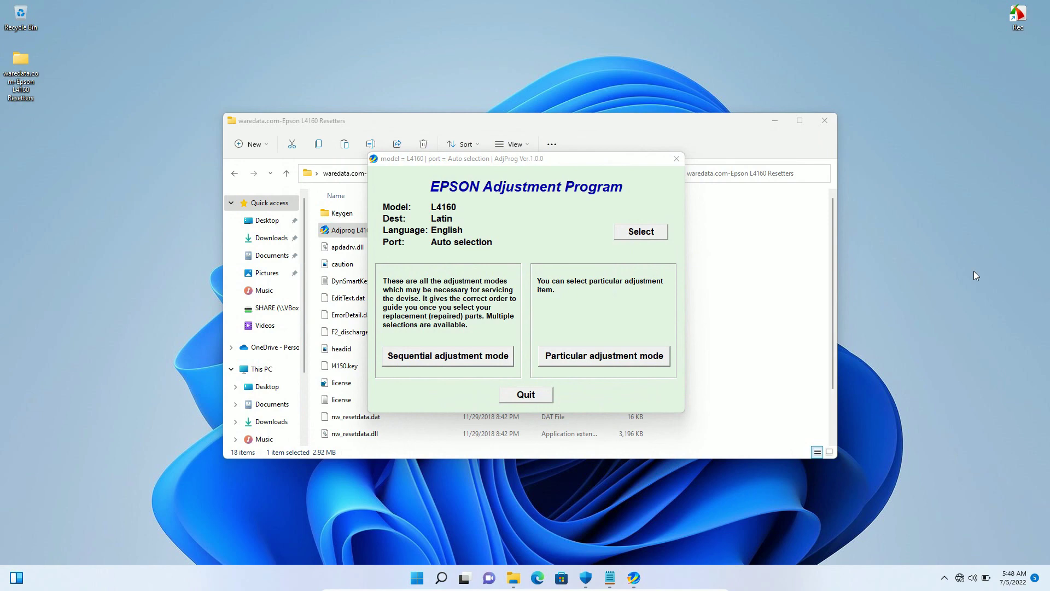